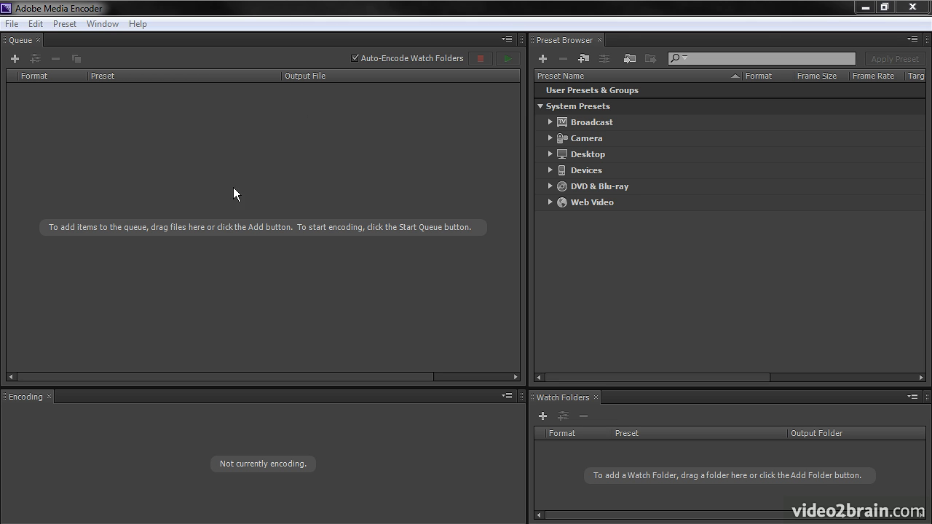
# Add the source video 20120311121519.MTS from the Assets folder to the encoding queue
pyautogui.click(15, 58)
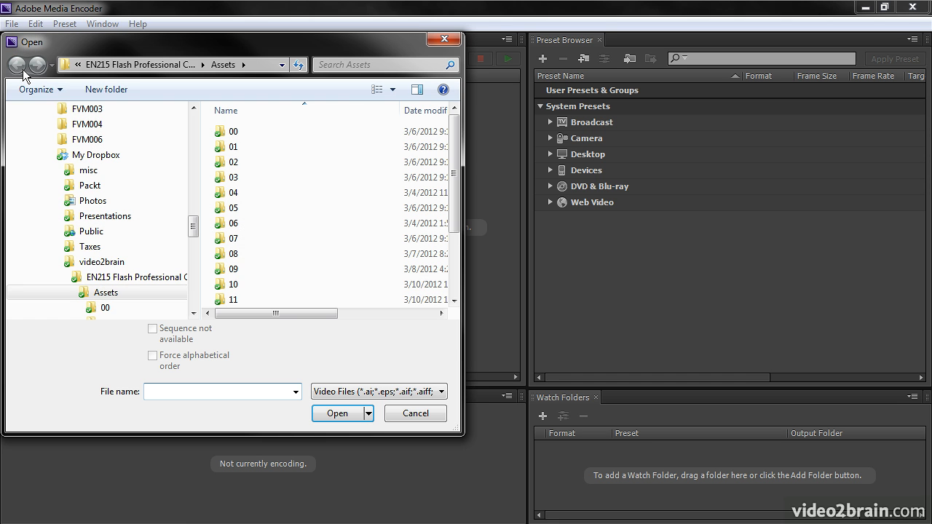
pyautogui.moveTo(453, 153); pyautogui.dragTo(453, 210)
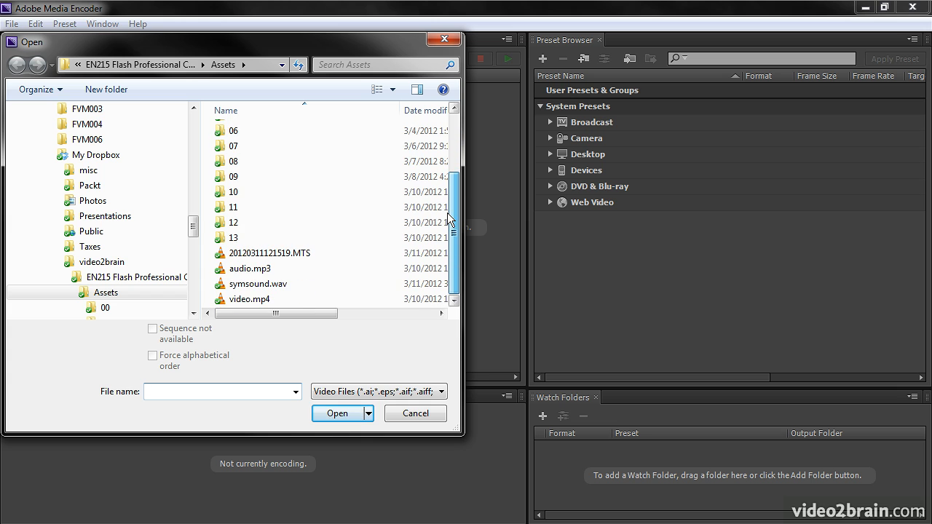
pyautogui.click(319, 251)
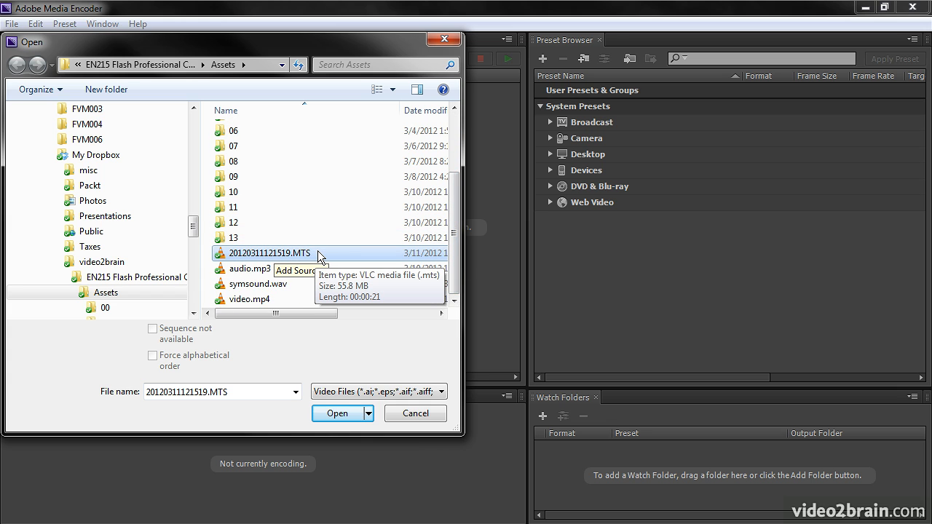
pyautogui.click(316, 253)
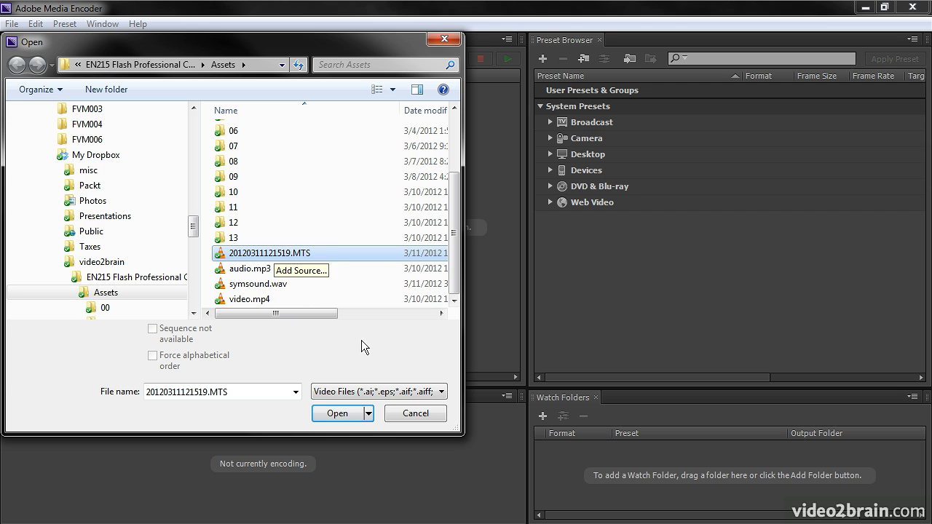
pyautogui.doubleClick(337, 252)
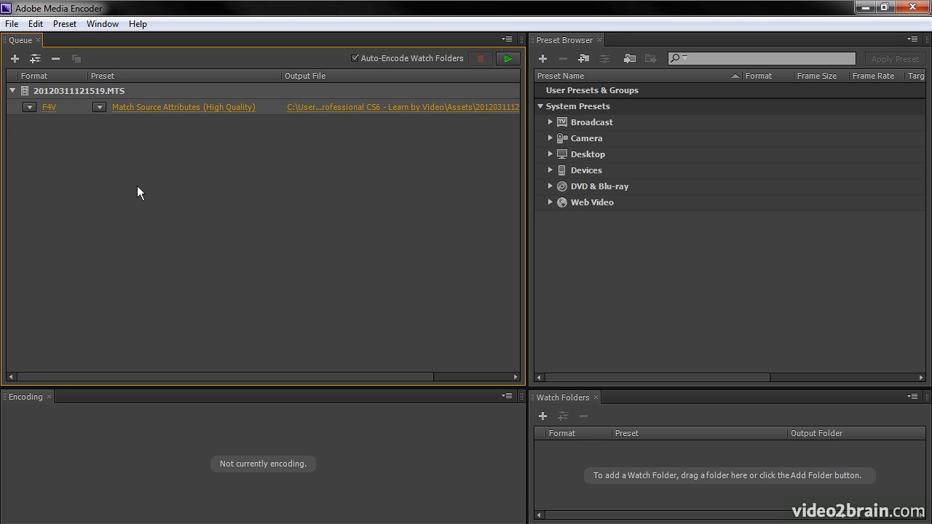
pyautogui.click(152, 230)
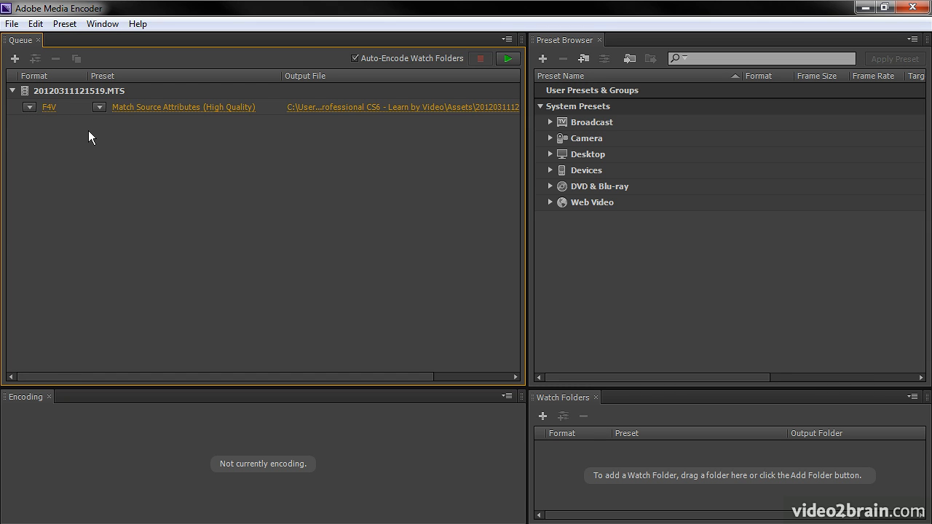
# Examine the device system presets for Android, Apple, Mobile and Tablets
pyautogui.moveTo(118, 113)
pyautogui.click(559, 40)
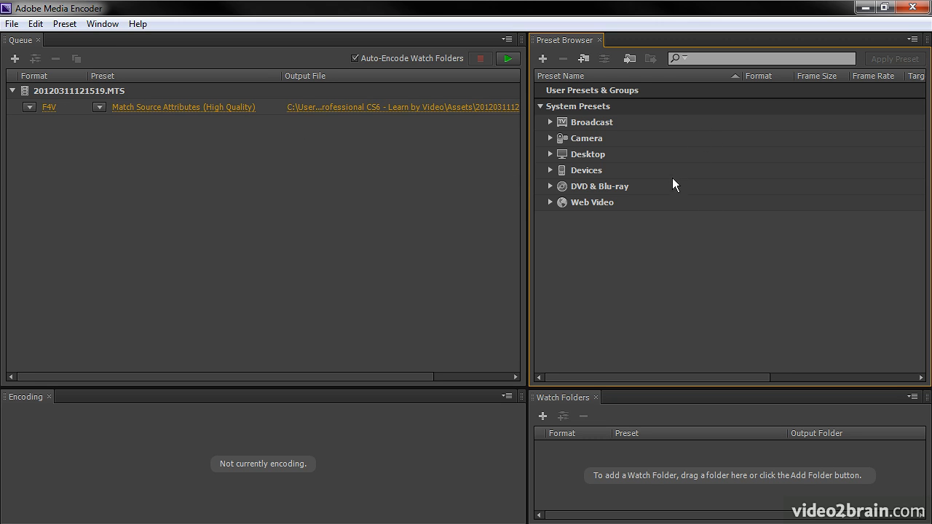
pyautogui.click(550, 170)
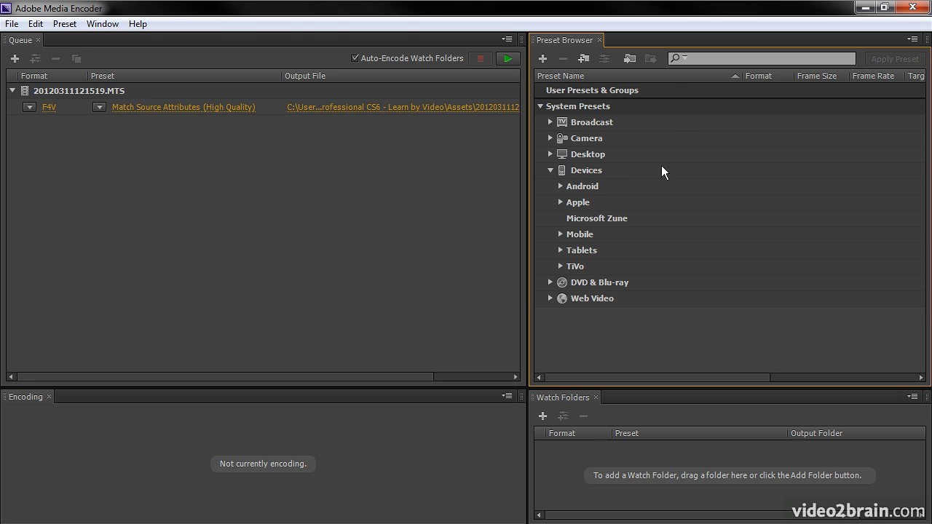
pyautogui.click(561, 186)
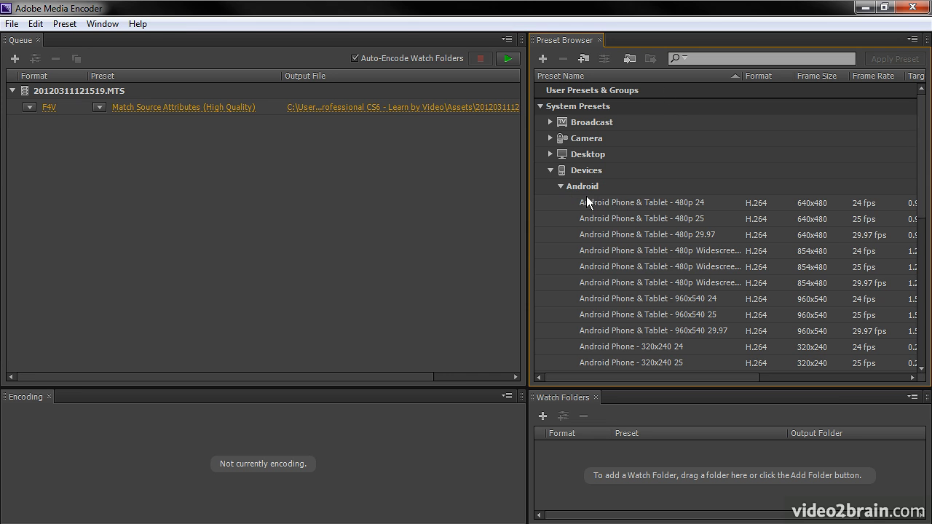
pyautogui.click(560, 187)
pyautogui.click(560, 202)
pyautogui.click(558, 203)
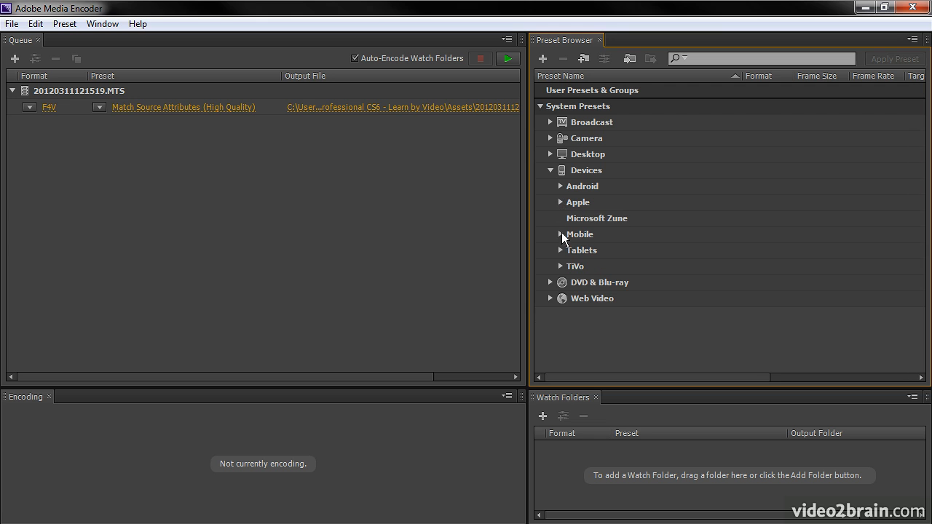
pyautogui.click(561, 234)
pyautogui.click(561, 233)
pyautogui.click(559, 248)
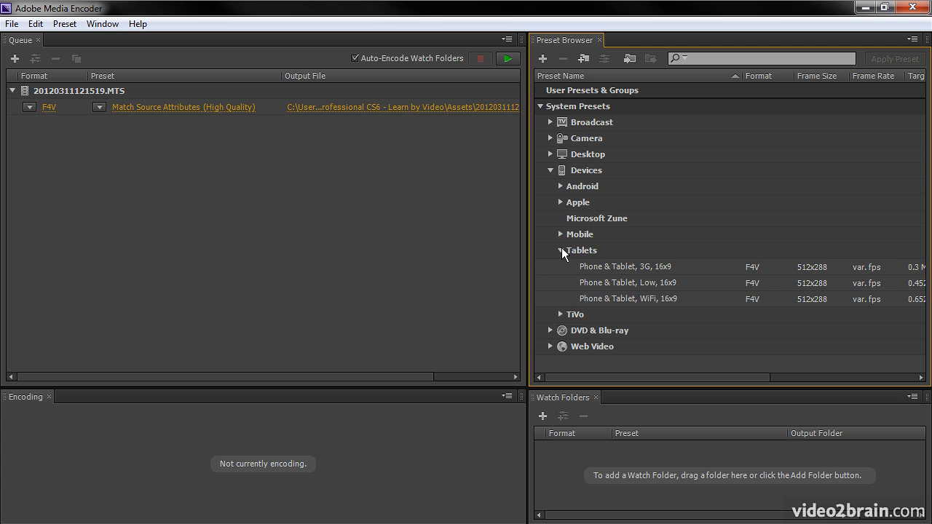
pyautogui.click(559, 250)
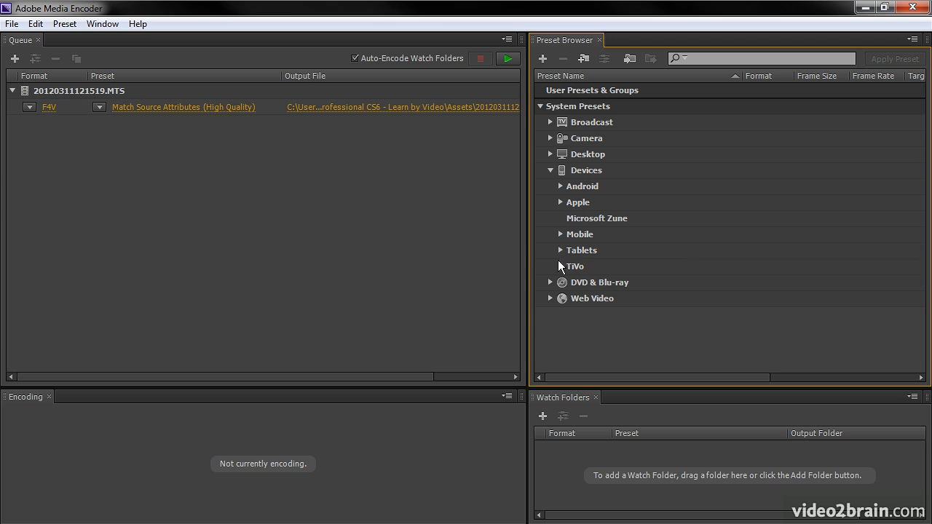
# Examine the formats and frame sizes of the Flash presets in the Web Video group, with the Devices group collapsed
pyautogui.click(550, 298)
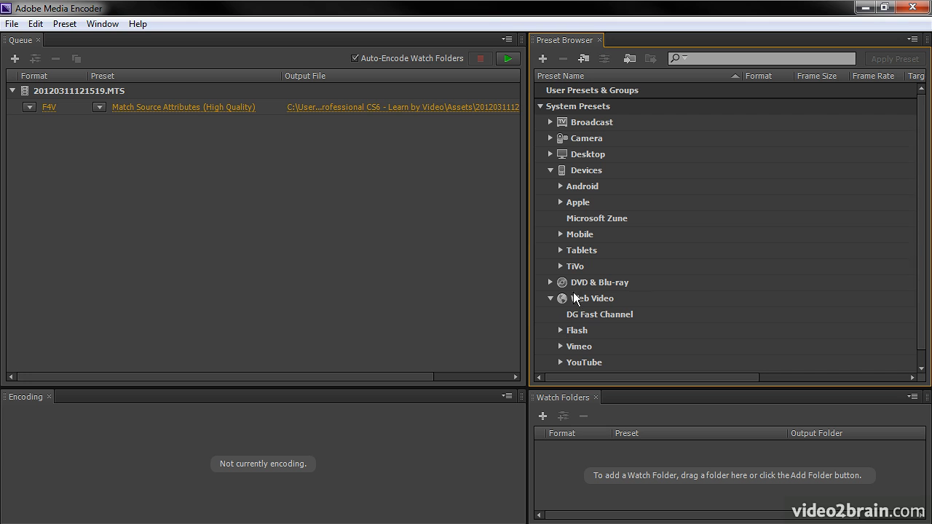
pyautogui.scroll(-1, 614, 314)
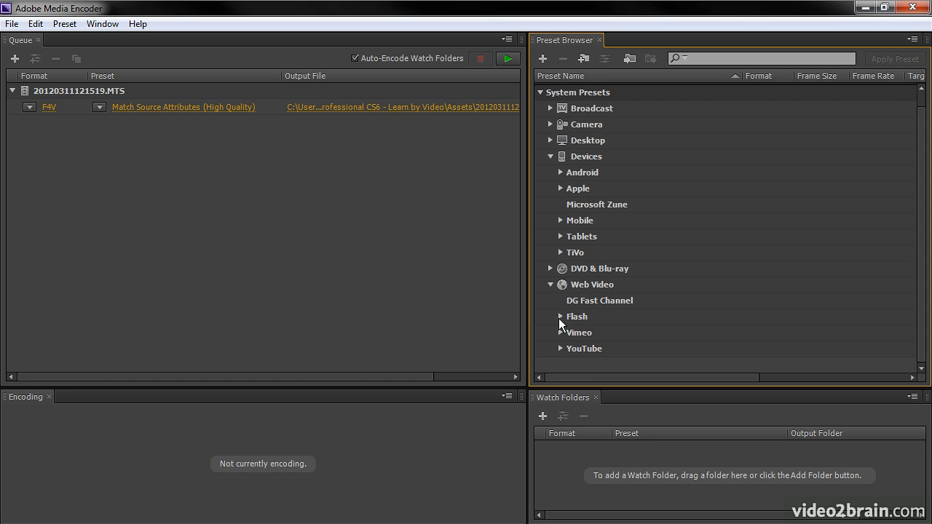
pyautogui.click(551, 156)
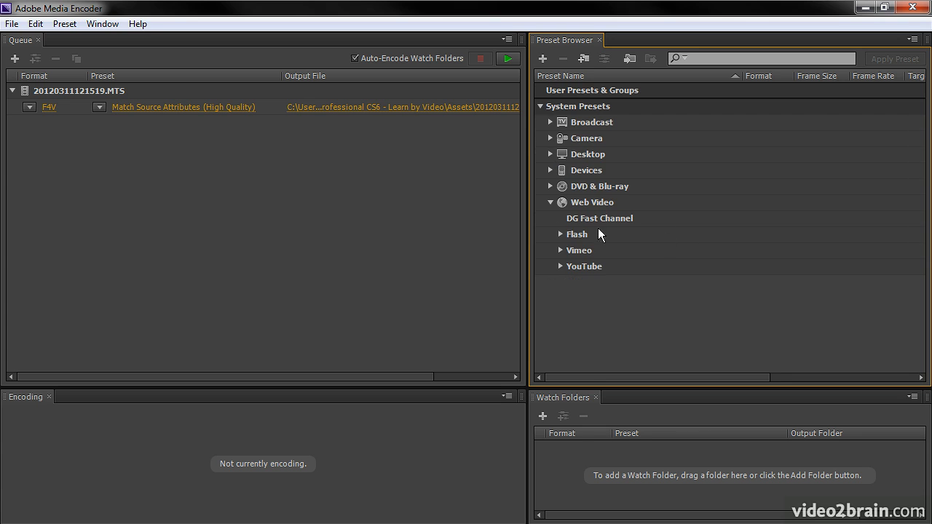
pyautogui.click(559, 234)
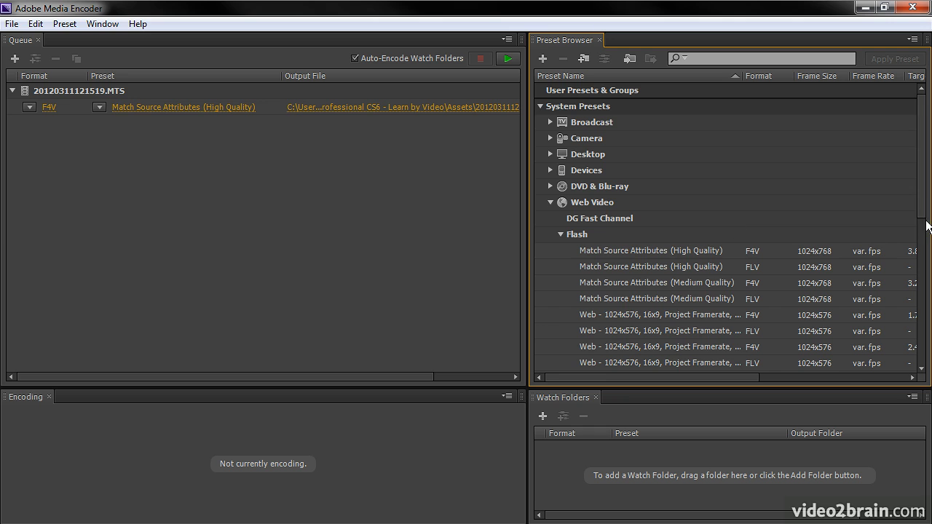
pyautogui.moveTo(922, 207); pyautogui.dragTo(930, 257)
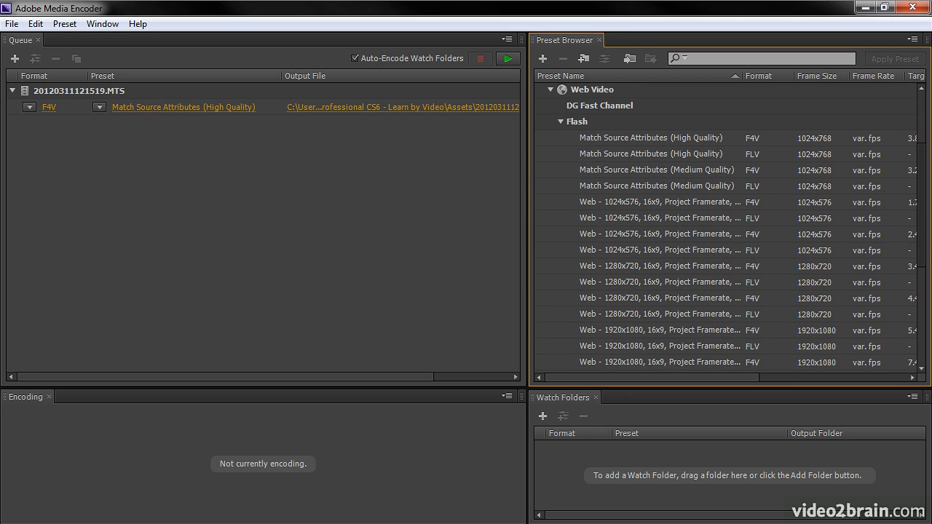
pyautogui.scroll(-2, 752, 92)
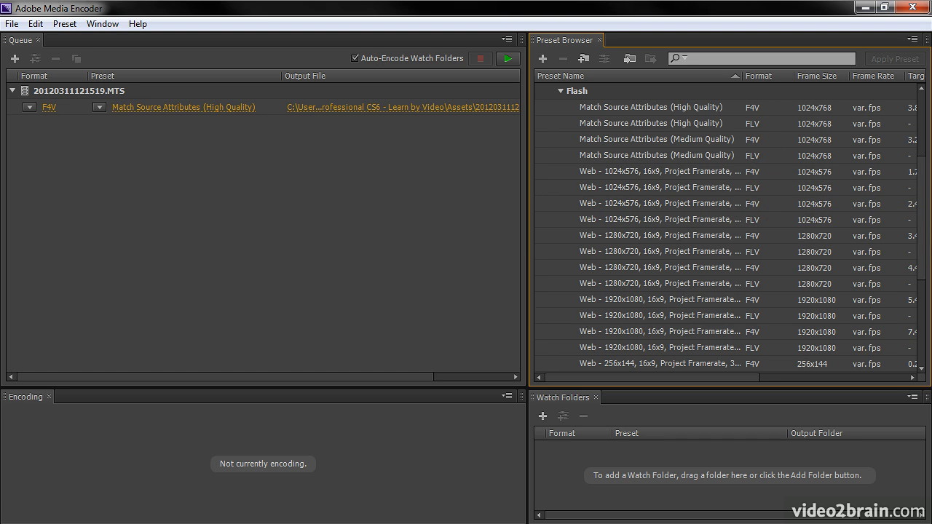
pyautogui.scroll(-6, 921, 221)
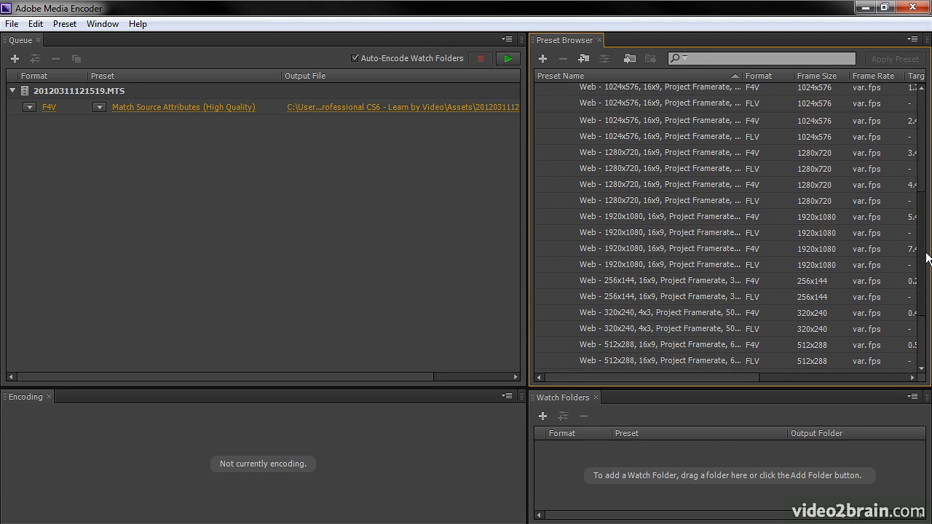
pyautogui.scroll(5, 928, 198)
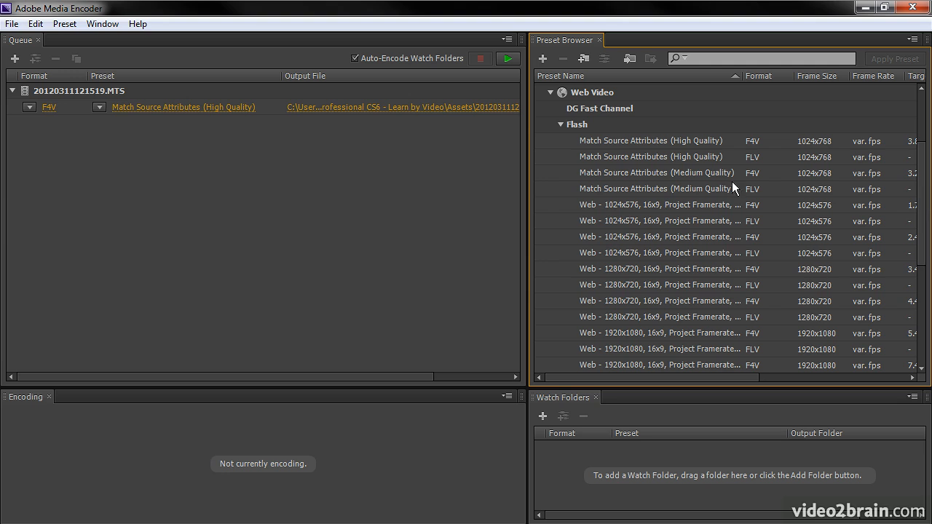
pyautogui.click(761, 252)
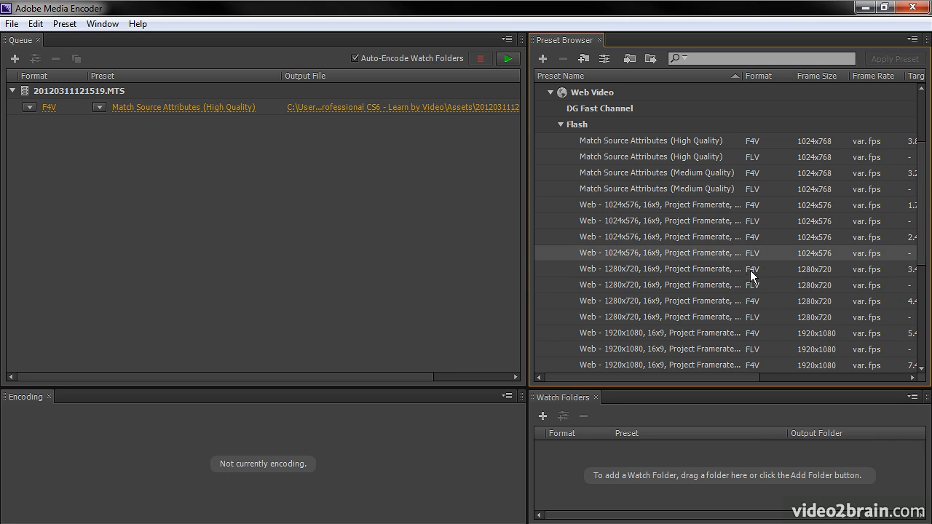
pyautogui.click(561, 125)
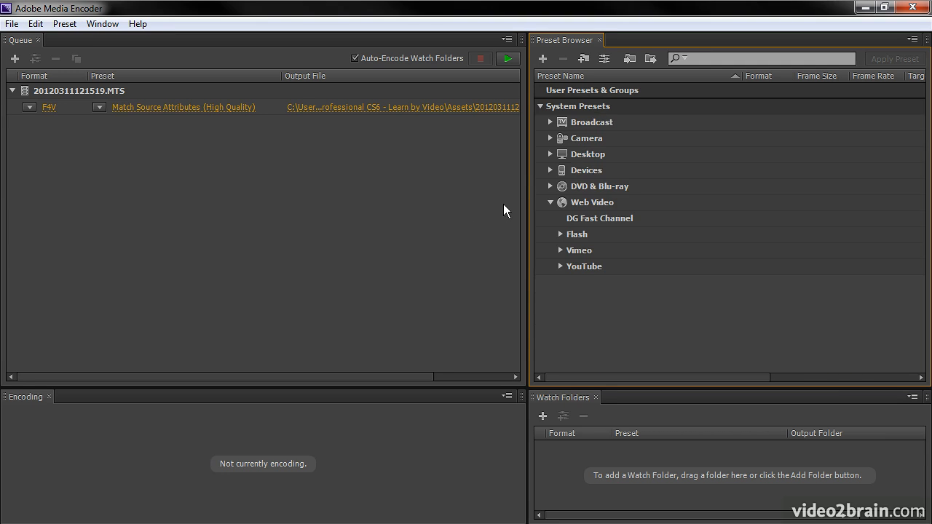
# Compare the formats of the Vimeo and YouTube web video presets with those of the Flash presets
pyautogui.click(560, 251)
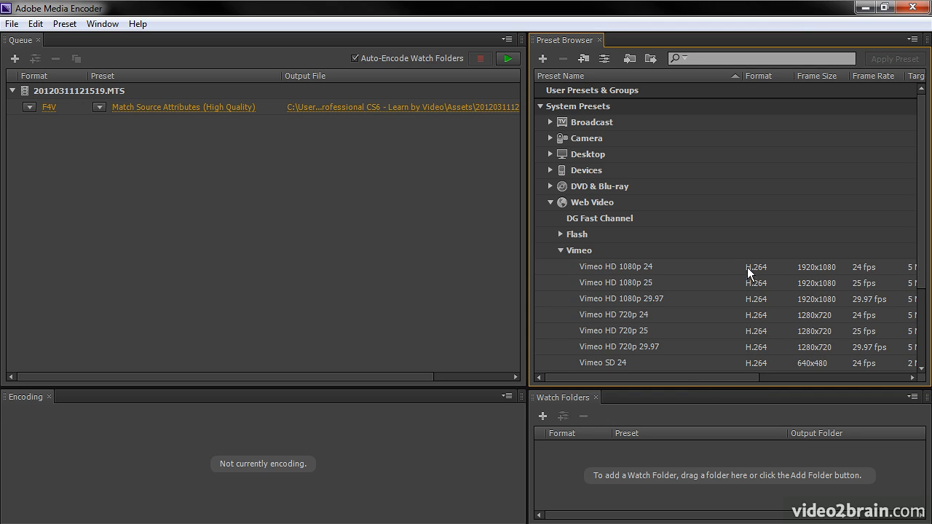
pyautogui.click(560, 250)
pyautogui.click(560, 266)
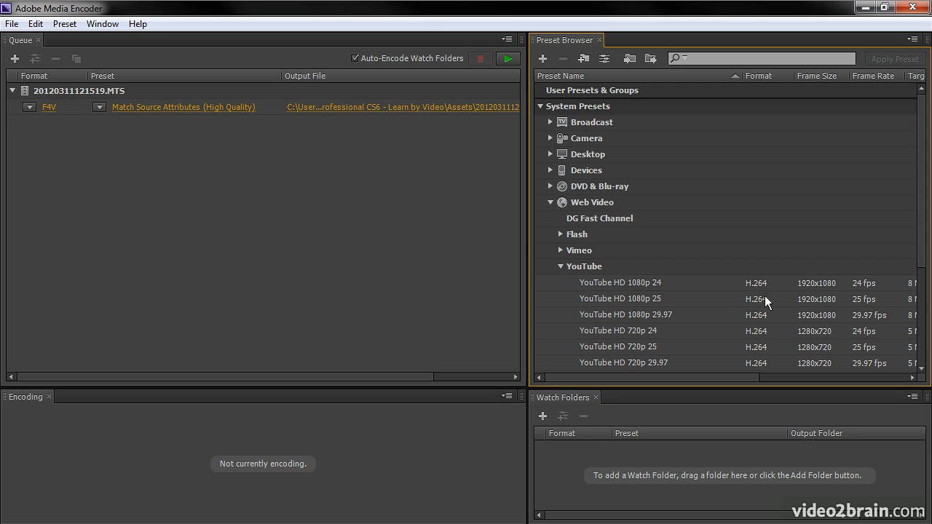
pyautogui.click(560, 267)
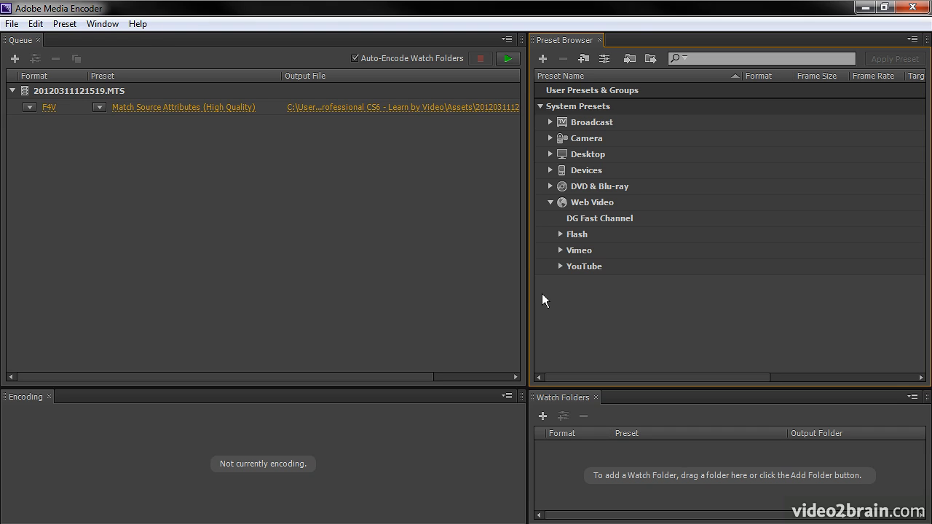
pyautogui.click(560, 234)
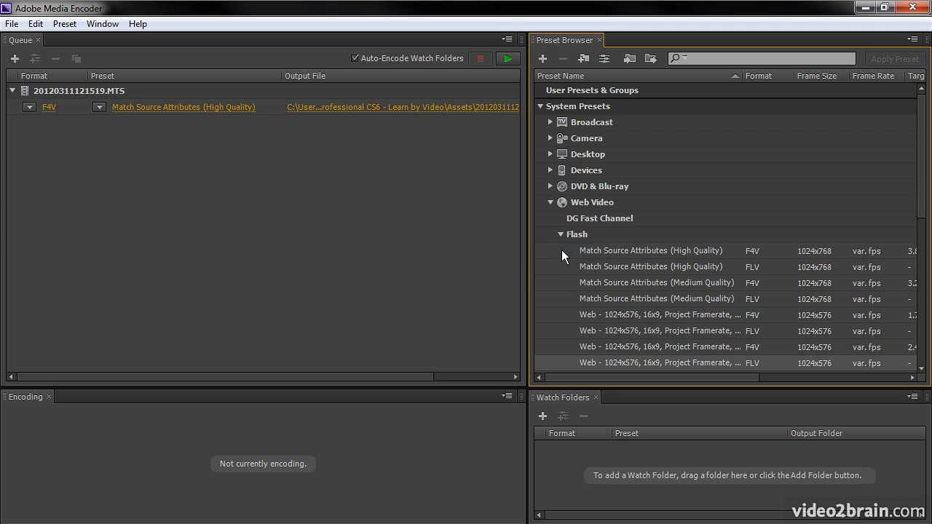
pyautogui.click(764, 283)
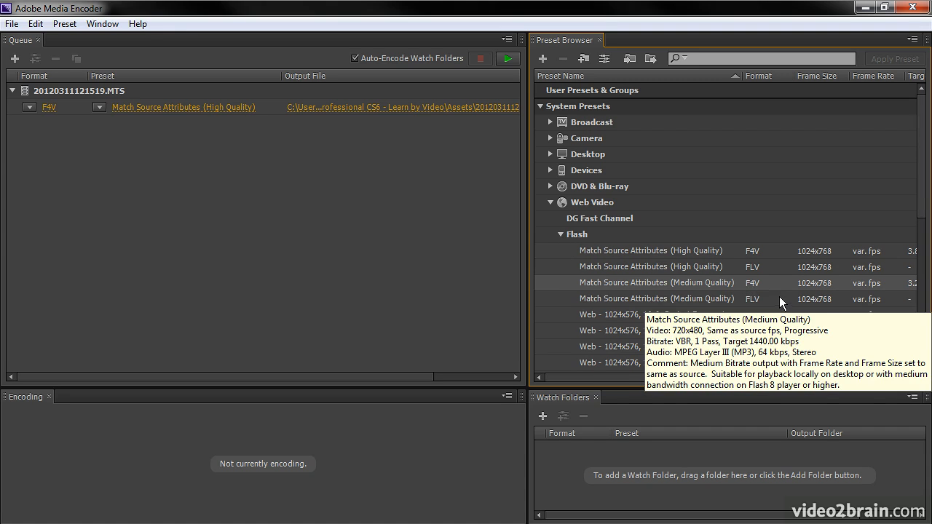
pyautogui.click(560, 233)
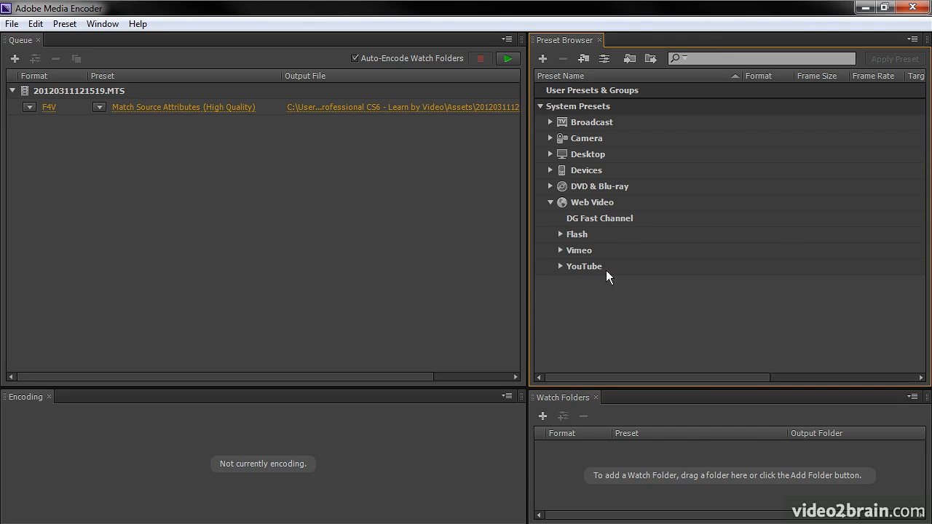
# Add a second output to the queued 20120311121519.MTS using the YouTube HD 1080p 24 preset, and select its F4V output
pyautogui.click(559, 266)
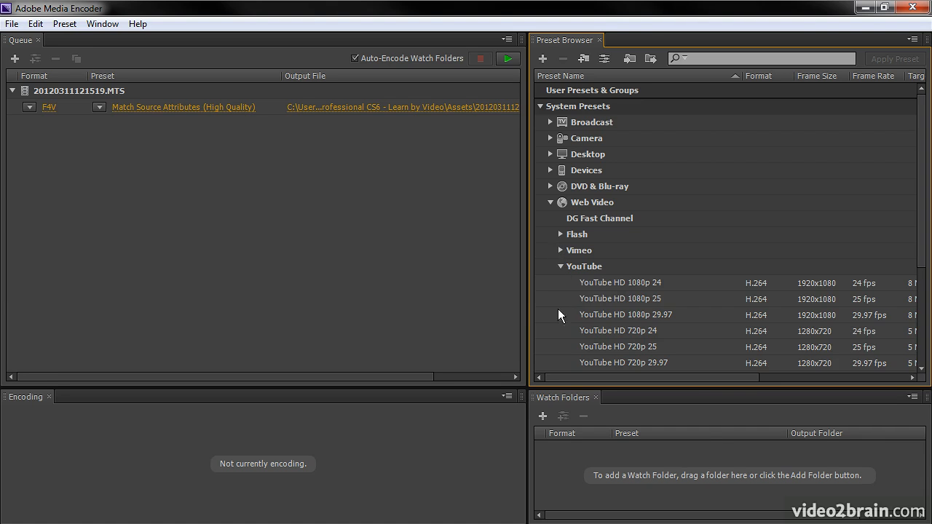
pyautogui.moveTo(923, 241); pyautogui.dragTo(917, 306)
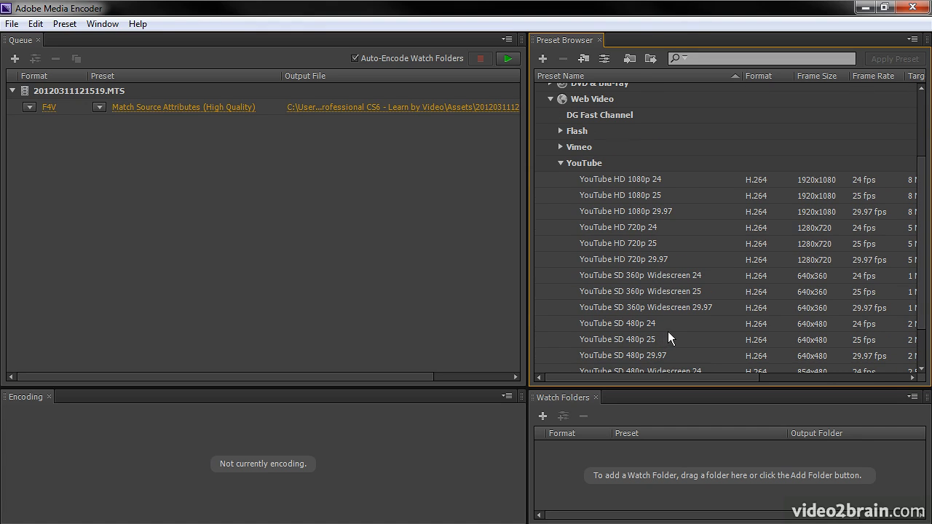
pyautogui.click(641, 178)
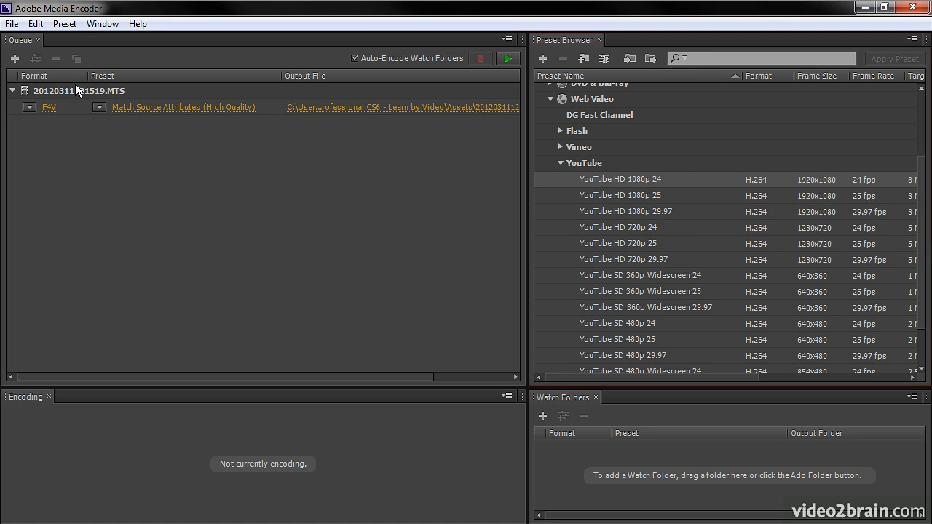
pyautogui.click(49, 107)
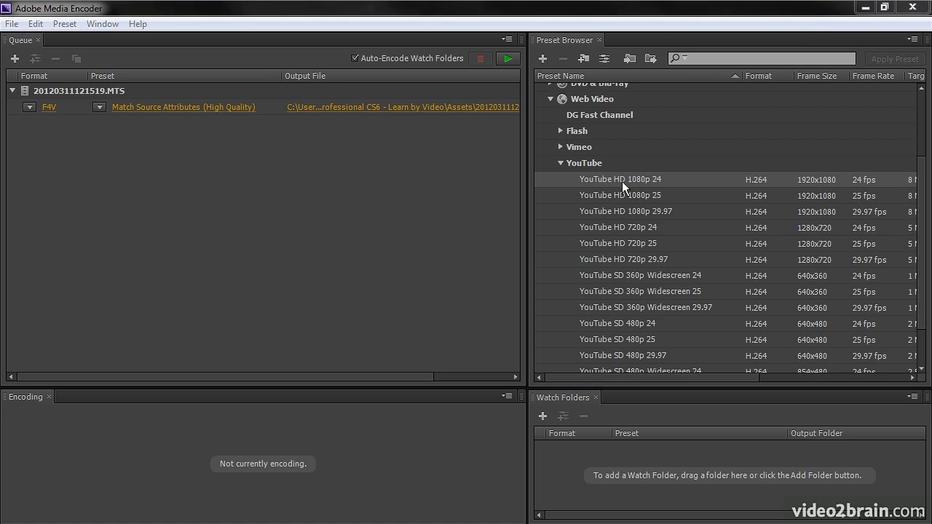
pyautogui.click(77, 91)
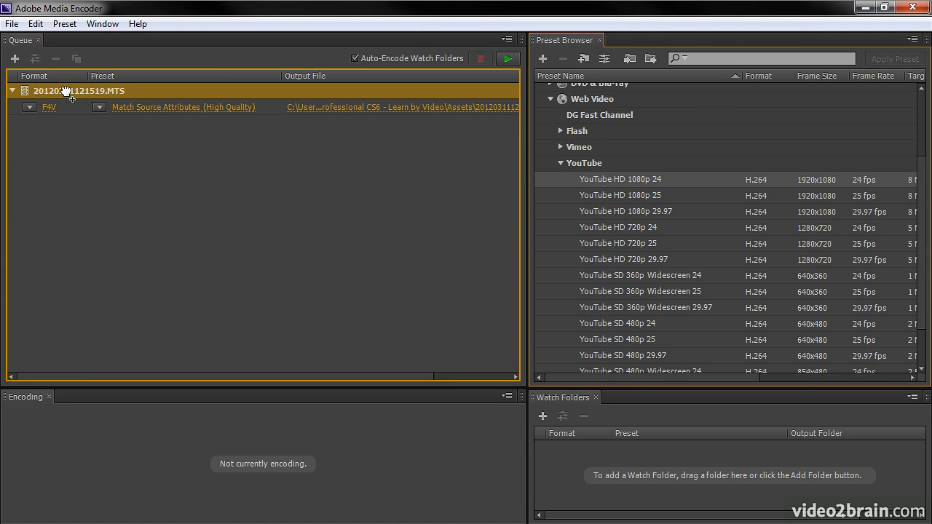
pyautogui.moveTo(56, 90); pyautogui.dragTo(48, 90)
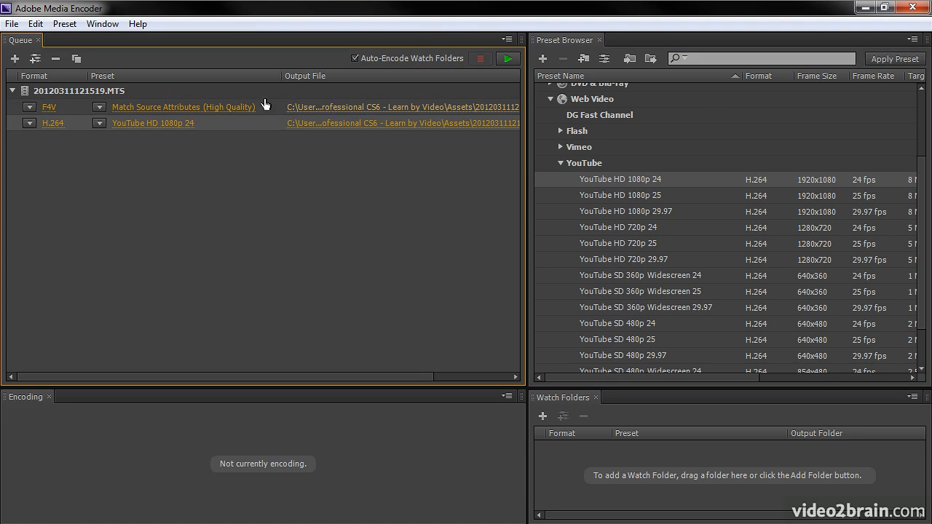
pyautogui.click(72, 105)
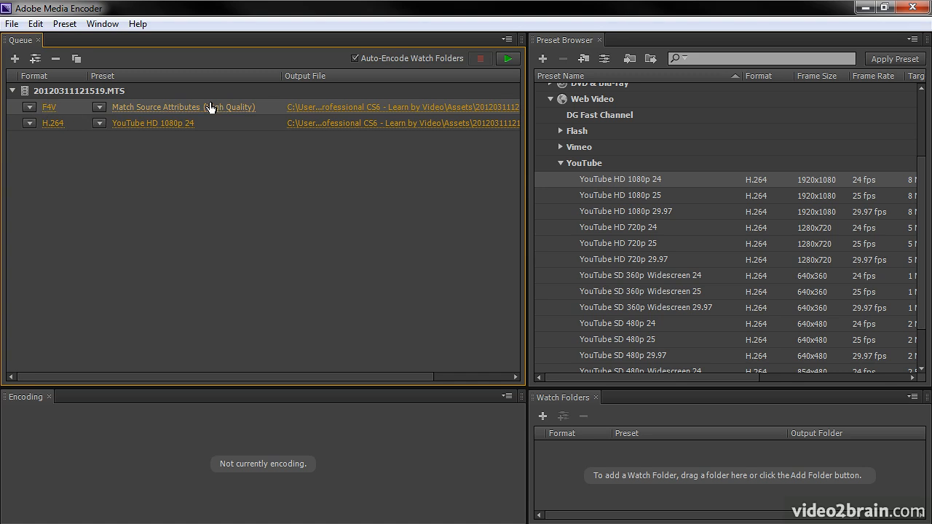
# Replace the Match Source Attributes (High Quality) output of 20120311121519.MTS with the Flash F4V preset Web - 512x288, 16x9, Project Framerate
pyautogui.click(54, 58)
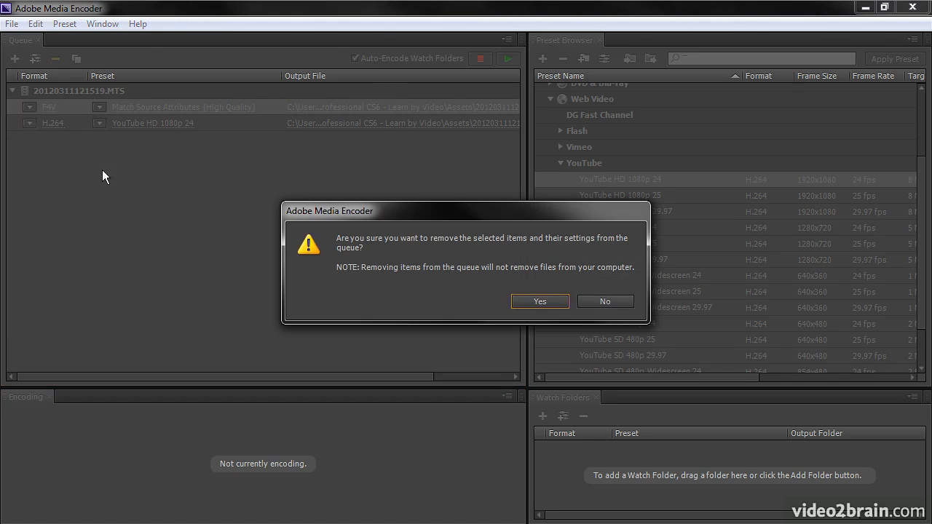
pyautogui.click(537, 300)
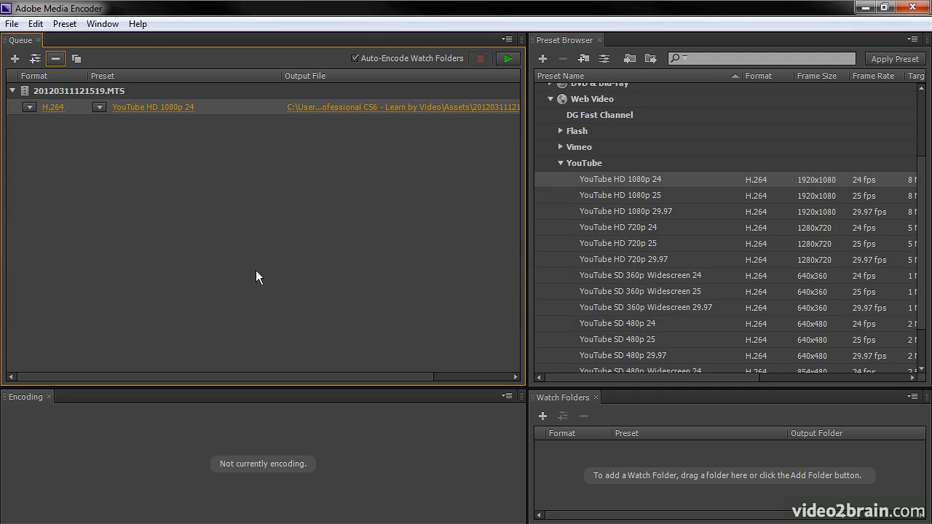
pyautogui.click(559, 131)
pyautogui.moveTo(923, 136); pyautogui.dragTo(928, 197)
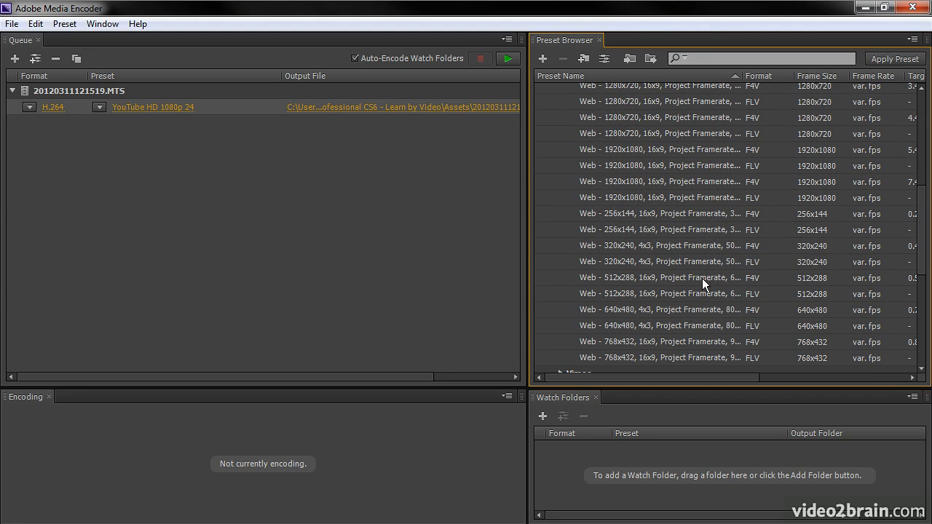
pyautogui.click(626, 292)
pyautogui.moveTo(651, 378); pyautogui.dragTo(631, 316)
pyautogui.click(590, 276)
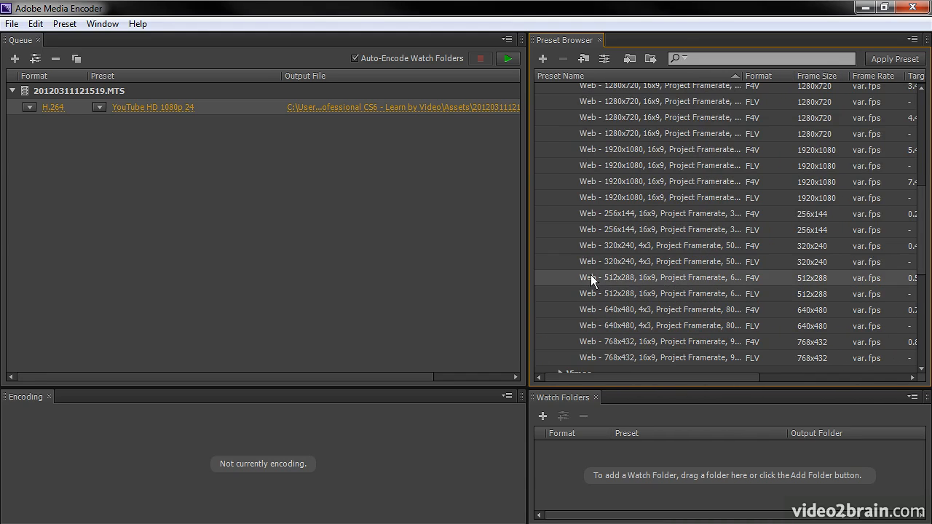
pyautogui.moveTo(621, 277); pyautogui.dragTo(148, 93)
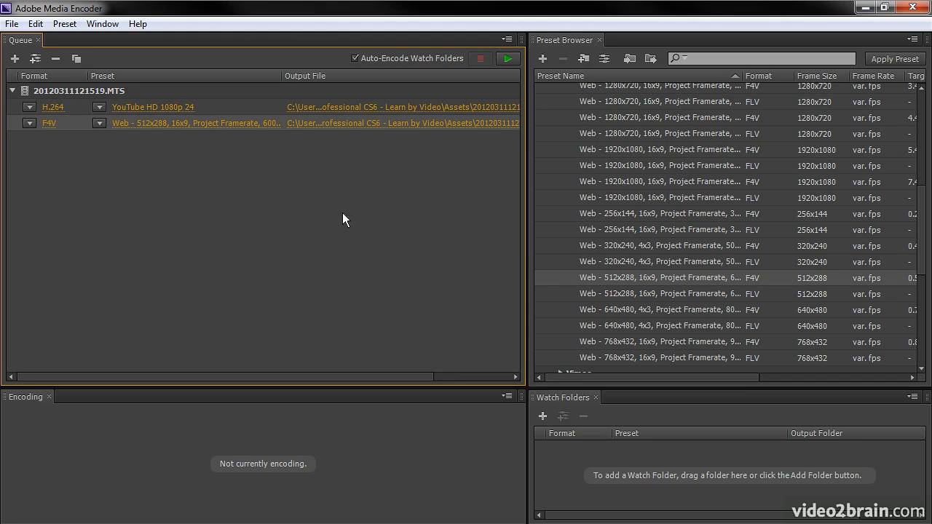
# Start encoding the queued outputs and enlarge the Encoding area to show more of the output previews
pyautogui.click(513, 57)
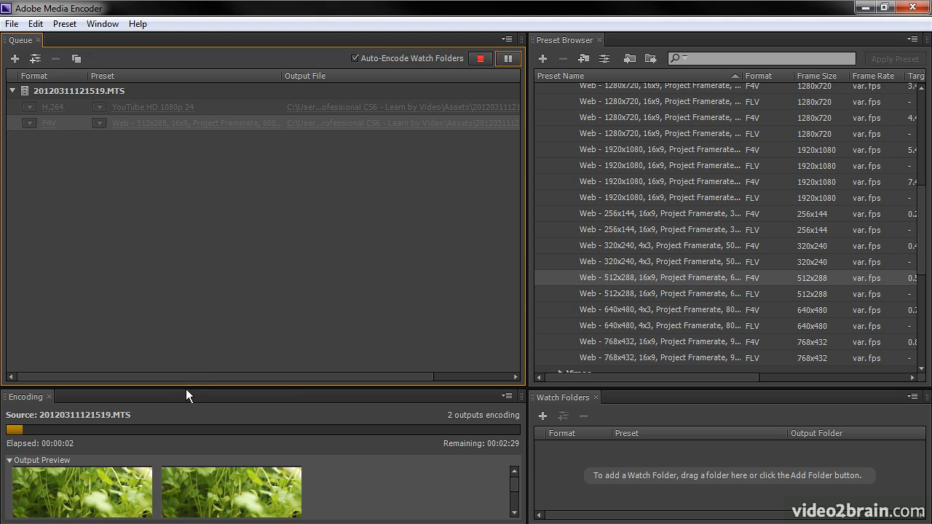
pyautogui.moveTo(183, 387); pyautogui.dragTo(194, 316)
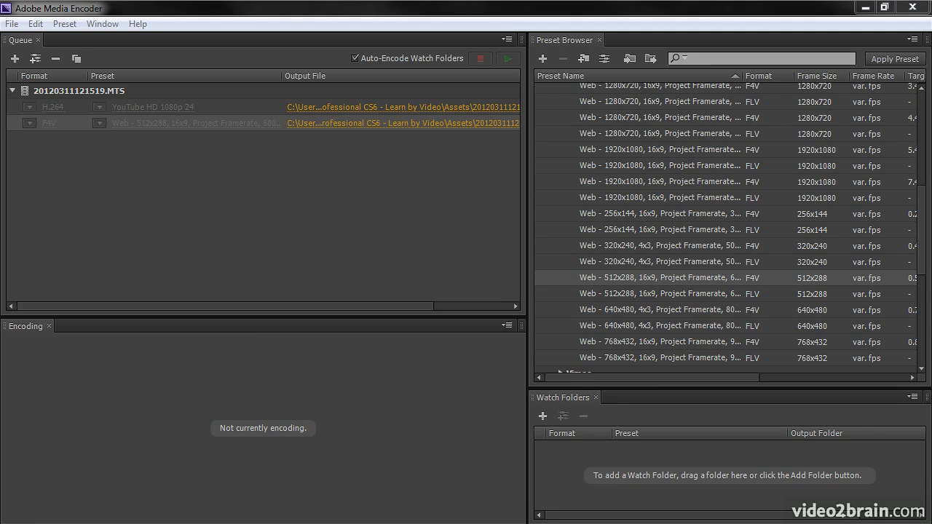
pyautogui.moveTo(0, 240); pyautogui.dragTo(366, 75)
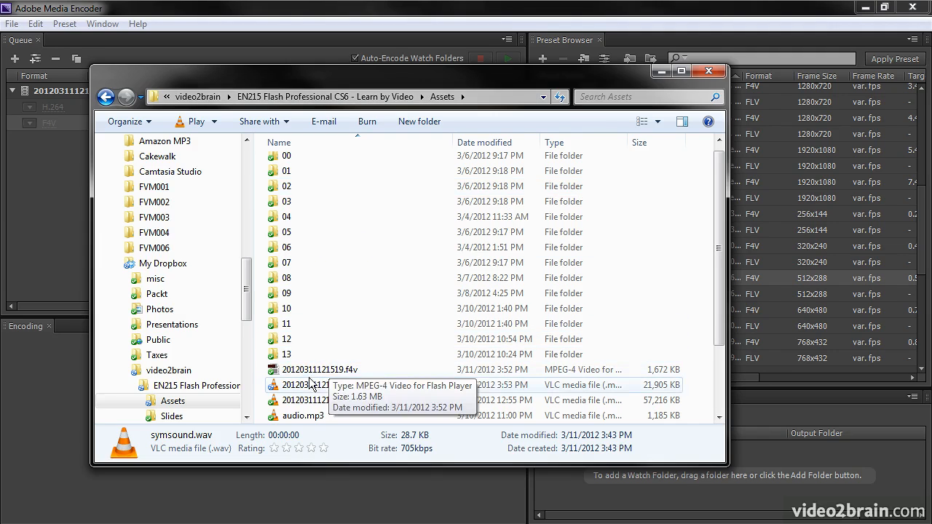
pyautogui.click(378, 371)
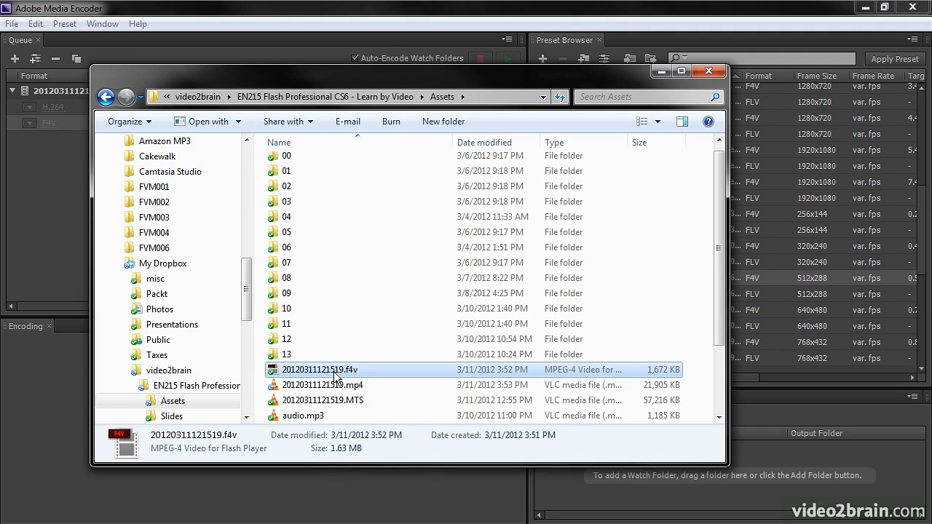
pyautogui.click(375, 384)
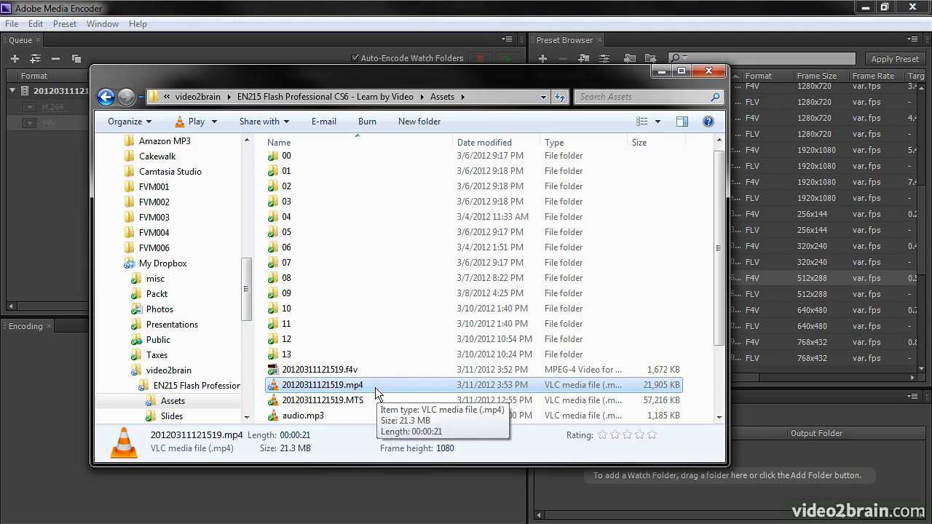
pyautogui.click(376, 401)
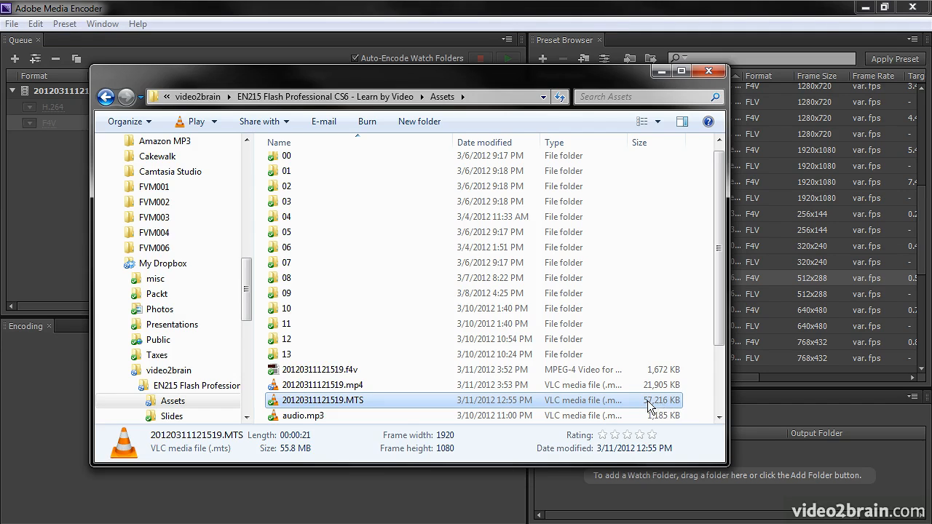
pyautogui.click(665, 386)
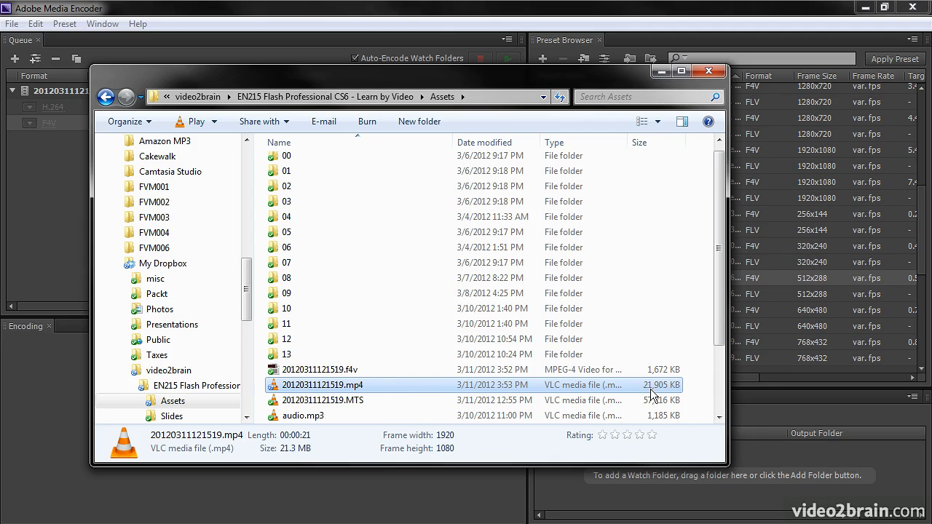
pyautogui.click(657, 371)
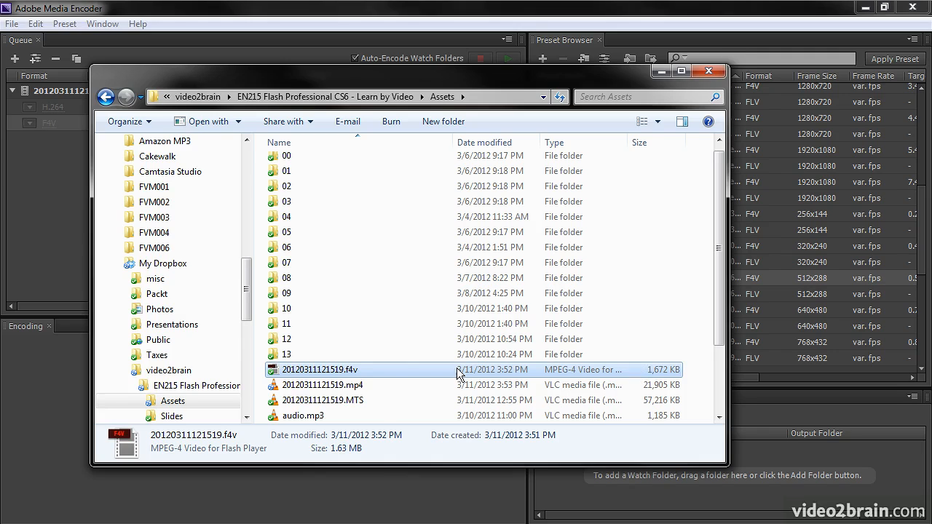
pyautogui.click(372, 385)
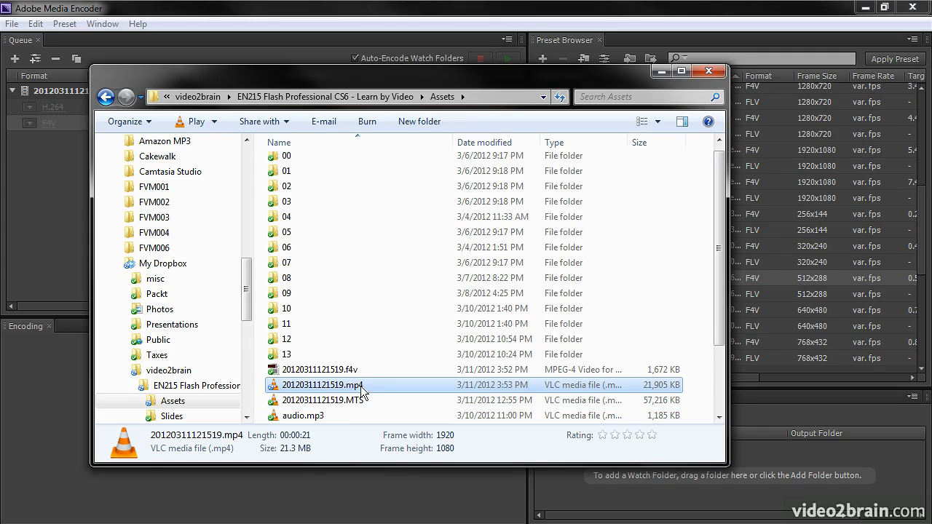